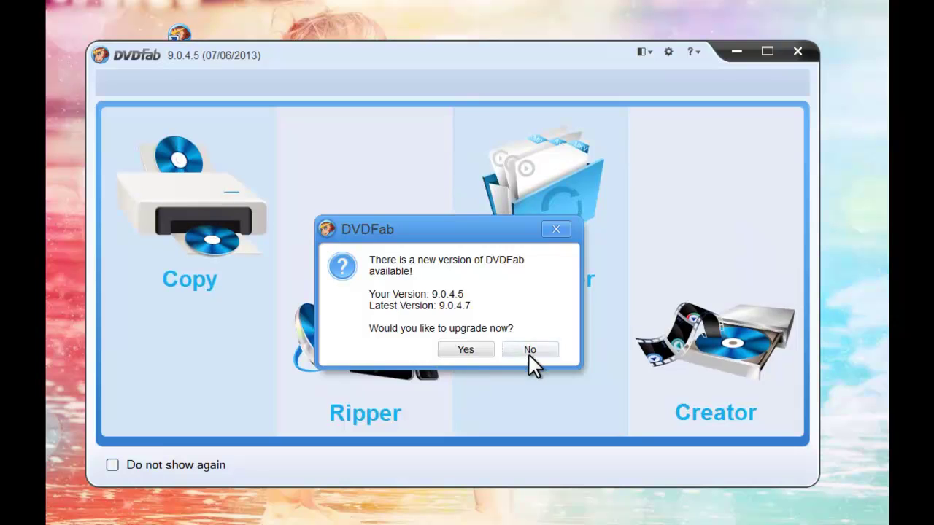
Step: Decline the upgrade, open Blu-ray Ripper (3D Plus) and load the Alice In Wonderland (3D) disc image
left_click(530, 351)
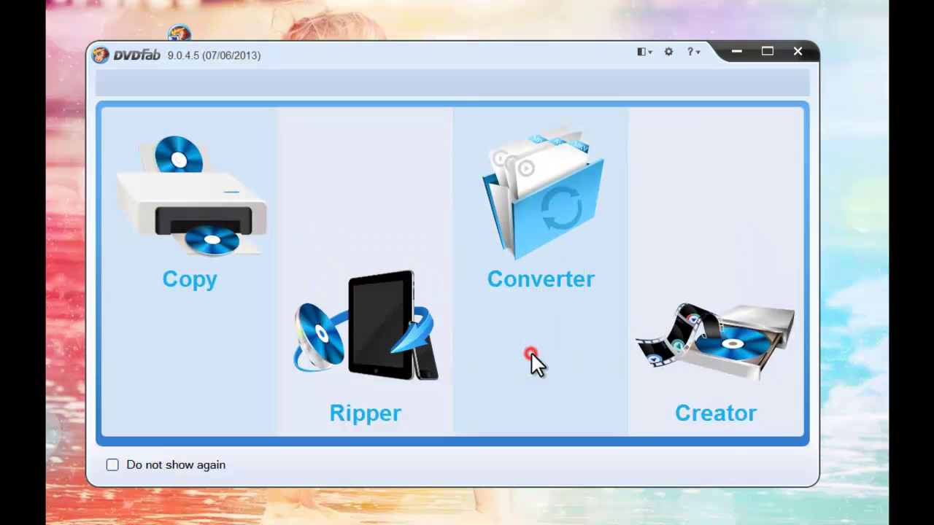
left_click(386, 347)
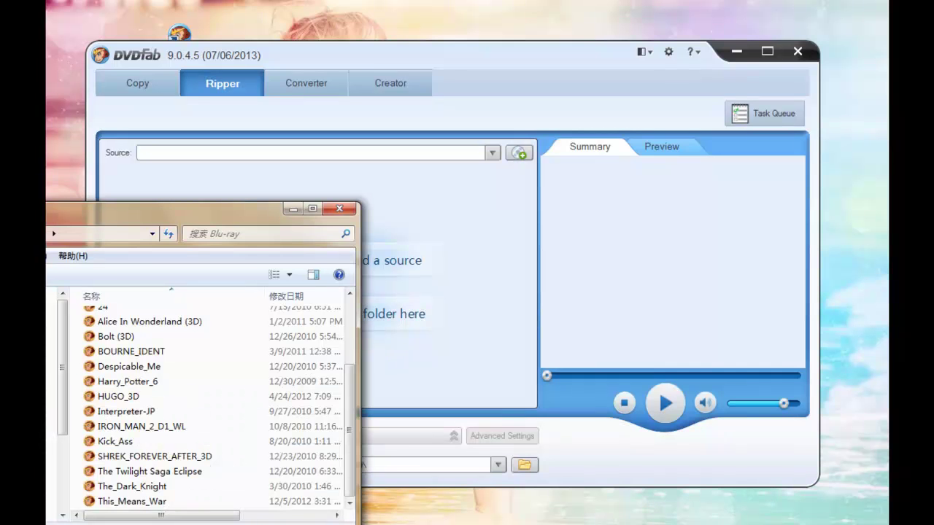
left_click_drag(89, 320, 478, 278)
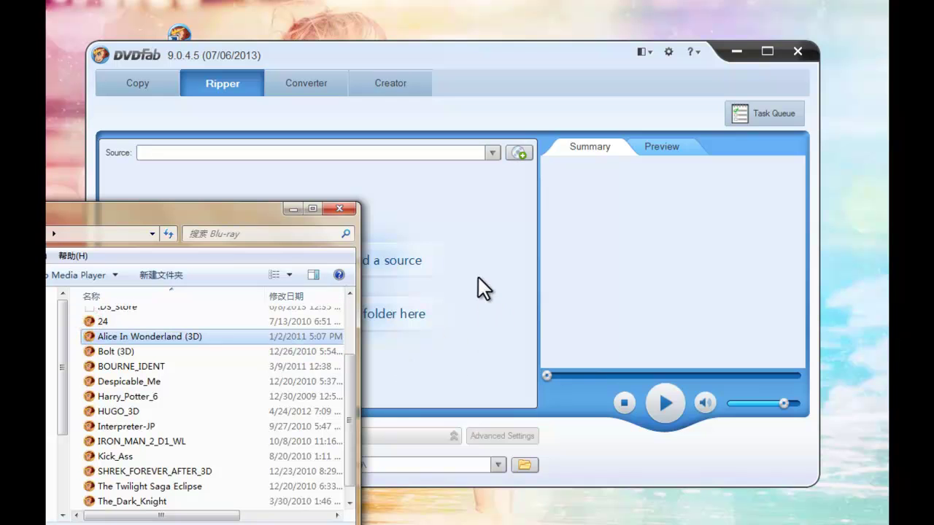
left_click(293, 208)
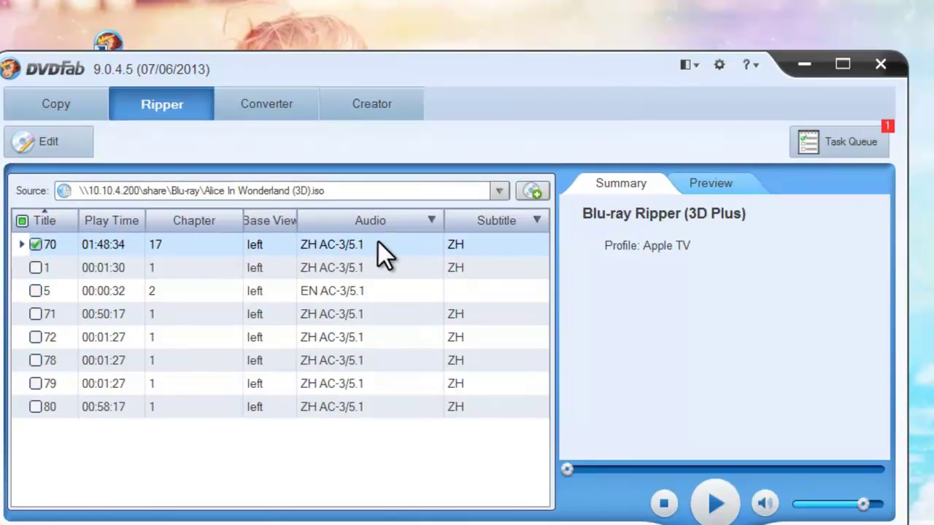
Step: Check title 70's audio and subtitle tracks, keeping Chinese for both, and play its preview
left_click(398, 244)
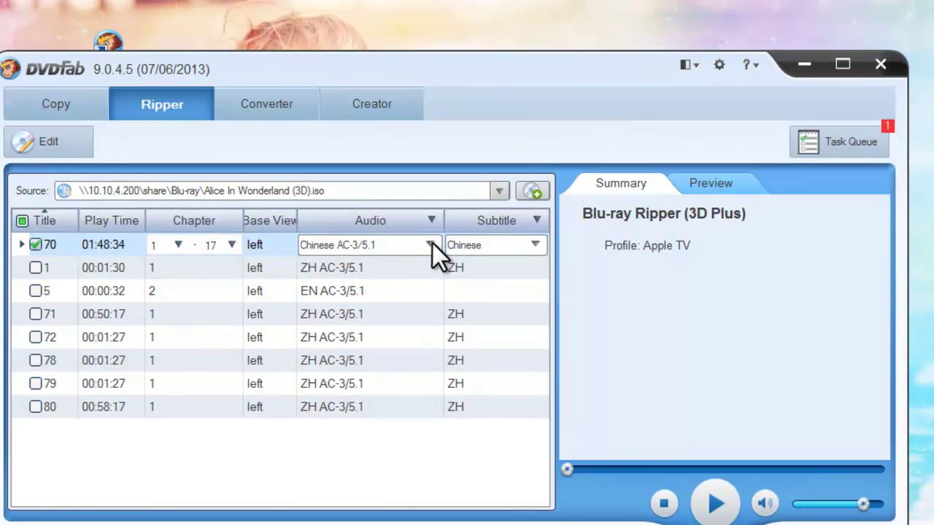
left_click(432, 244)
left_click(432, 244)
left_click(536, 245)
left_click(533, 245)
left_click(533, 243)
left_click(728, 175)
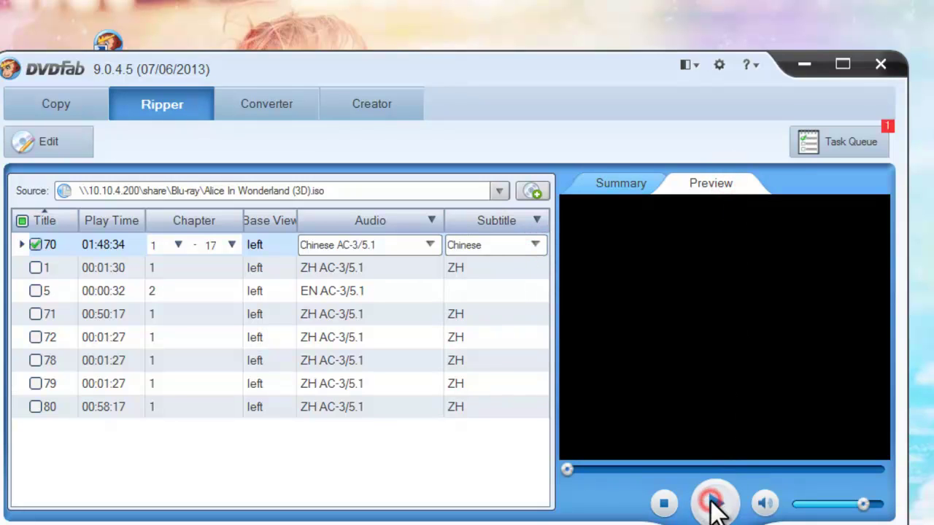
left_click(601, 468)
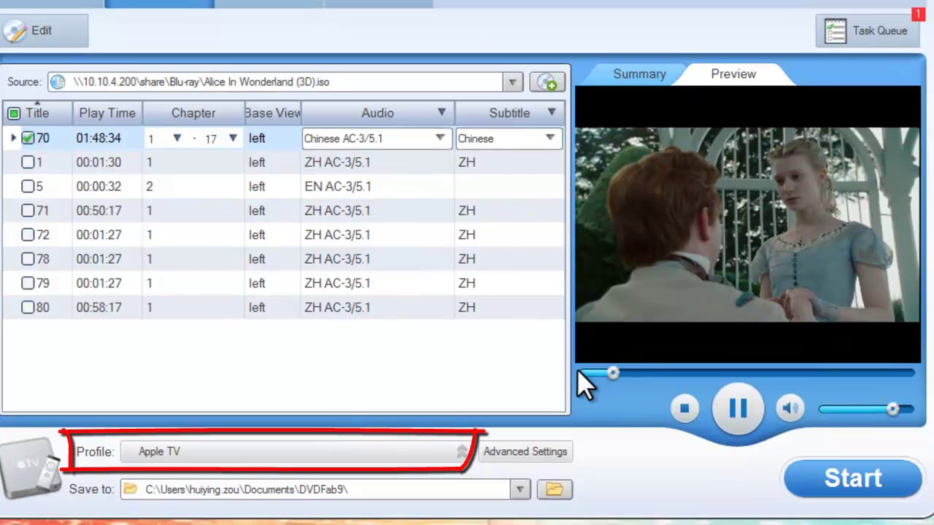
Step: Pick 3d.mp4.h264.aac from the 3D Format MP4 profiles, replacing Apple TV
left_click(432, 455)
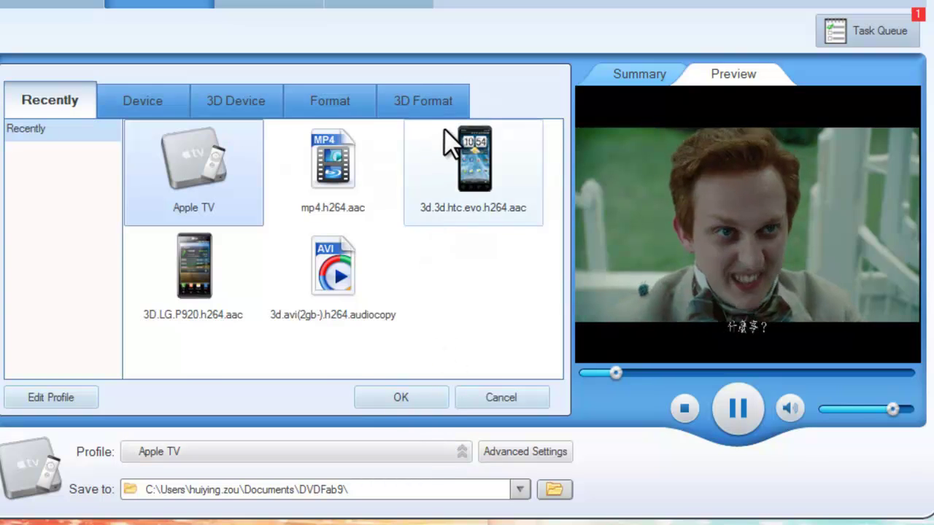
left_click(420, 95)
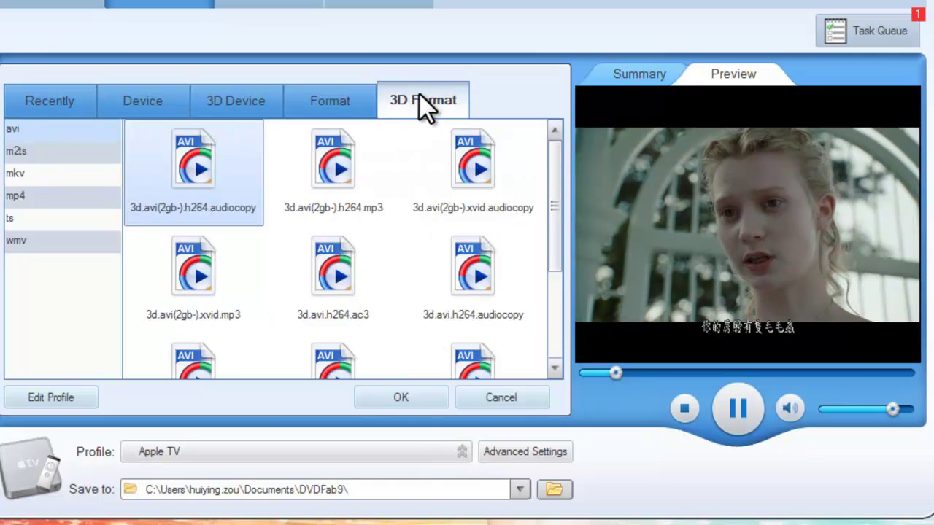
left_click(235, 102)
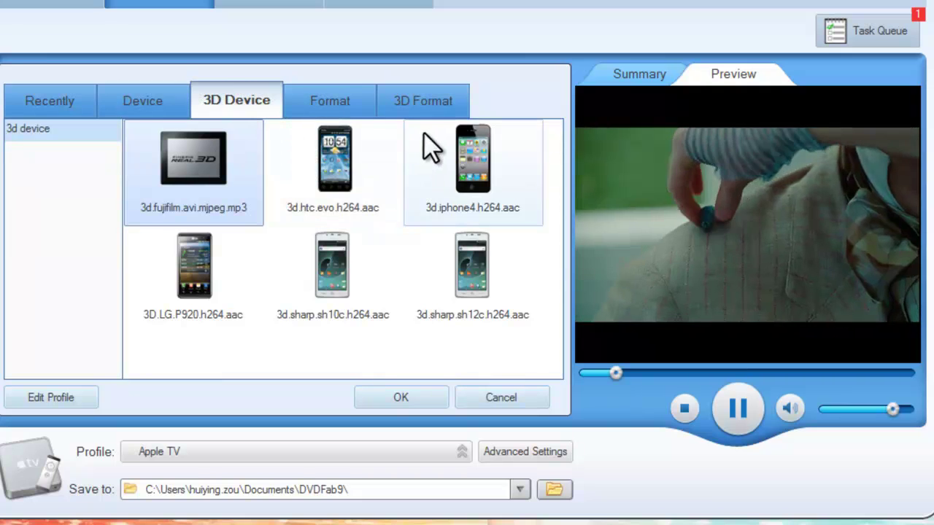
left_click(426, 97)
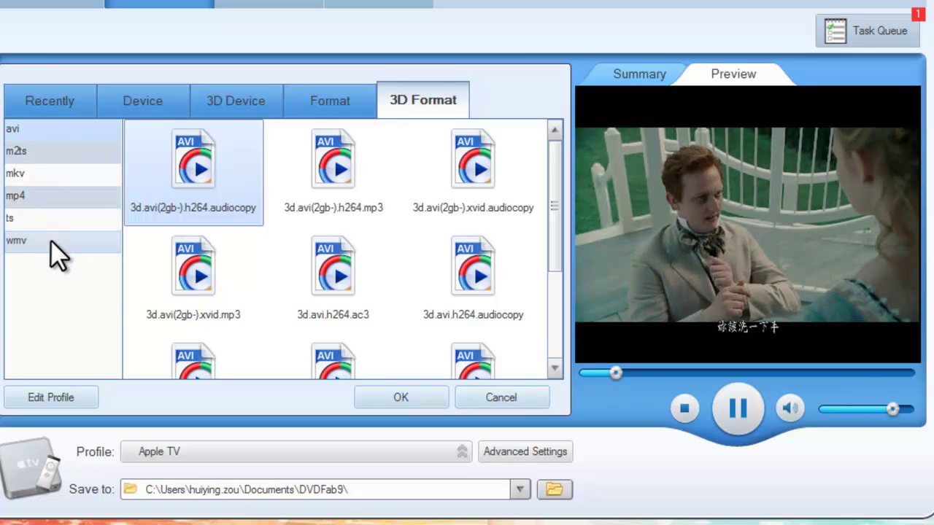
left_click(62, 197)
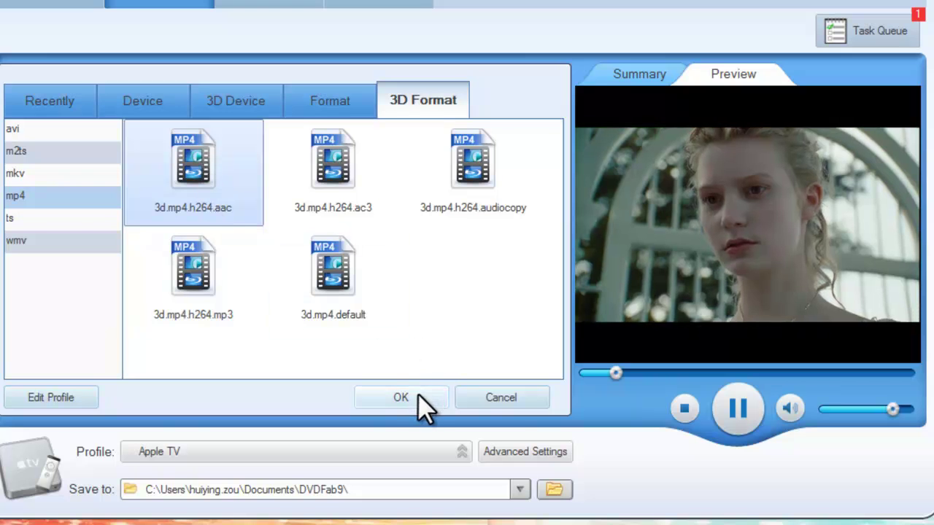
left_click(419, 398)
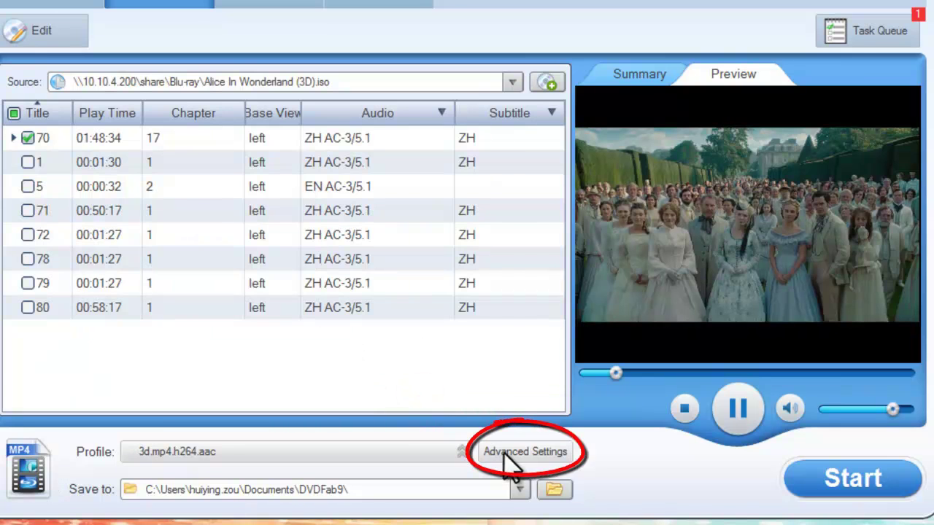
Step: In Advanced Settings, review the video options, keeping h264, fast 1-pass, 1912x1080 and Normal quality
left_click(537, 451)
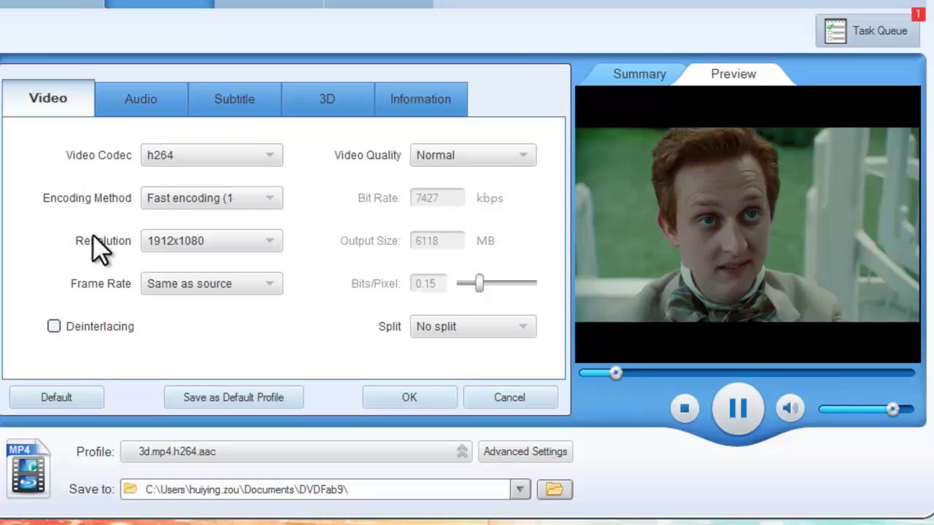
left_click(267, 153)
left_click(265, 194)
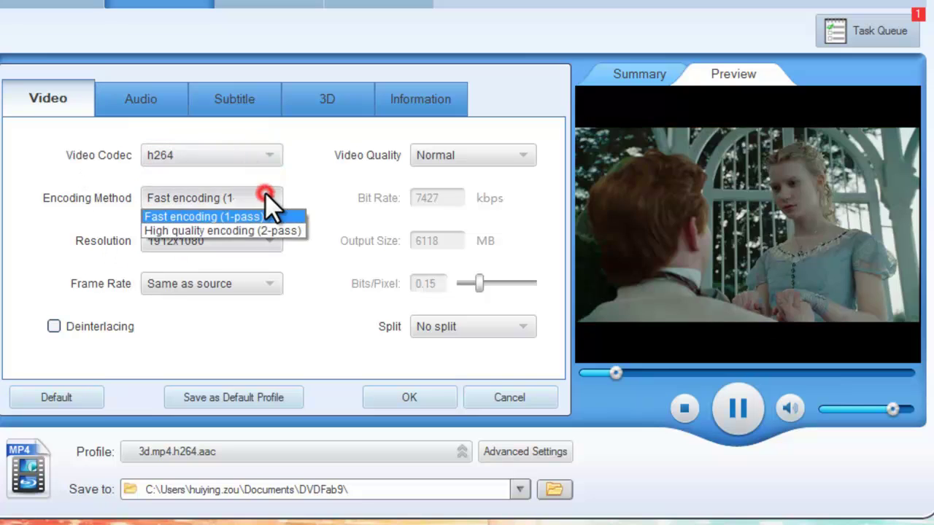
left_click(266, 216)
left_click(268, 240)
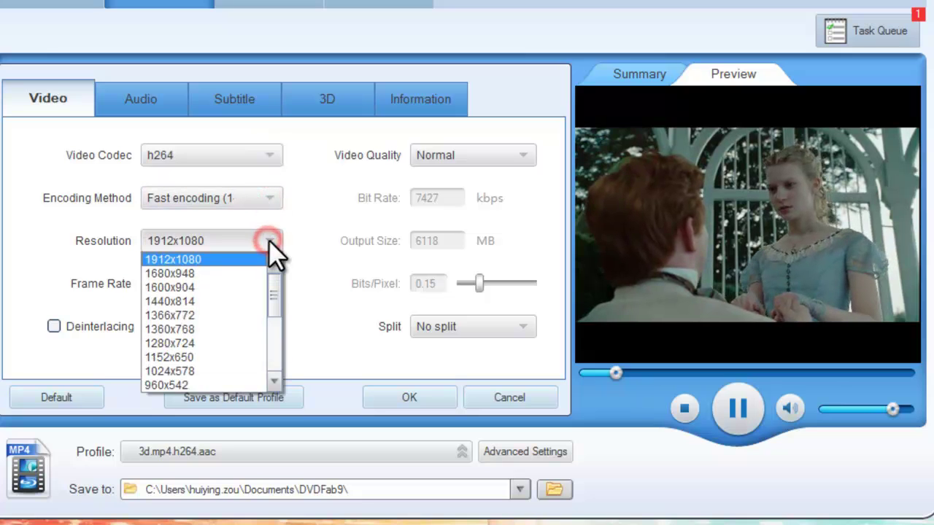
left_click(269, 240)
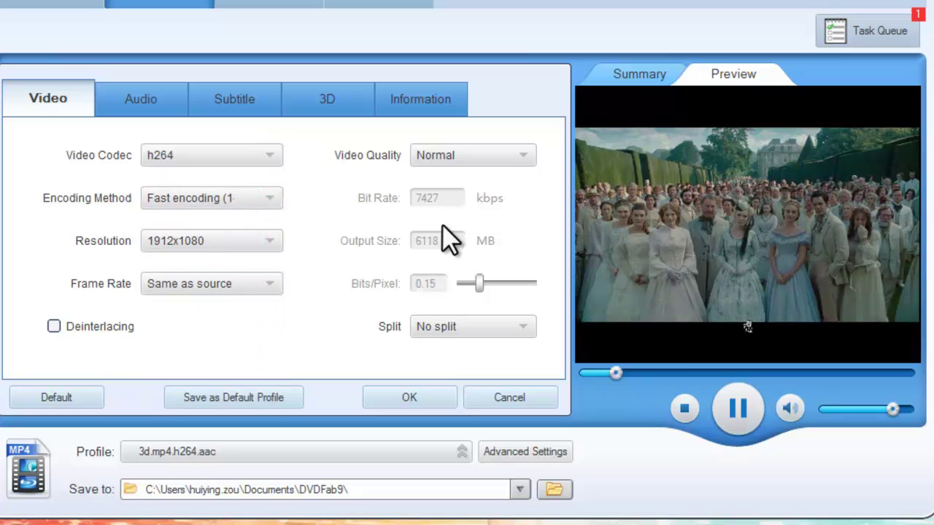
left_click(523, 155)
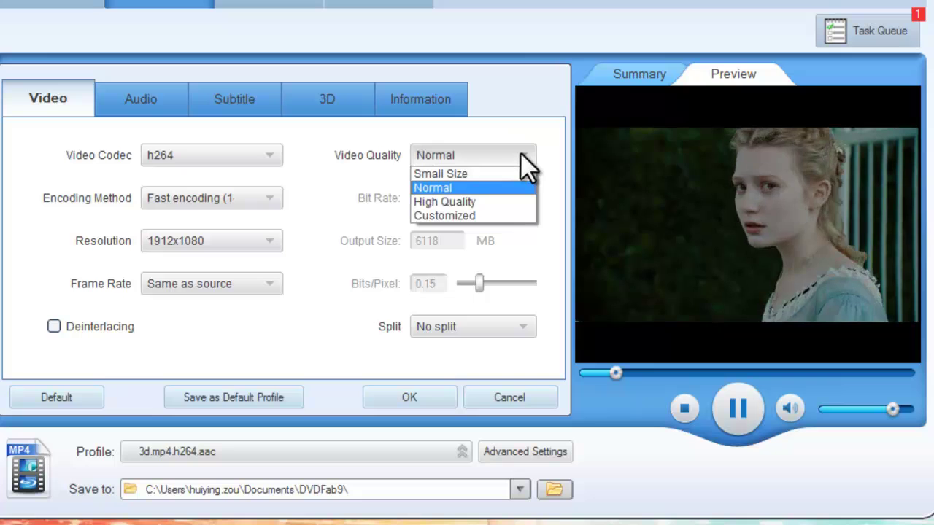
left_click(521, 153)
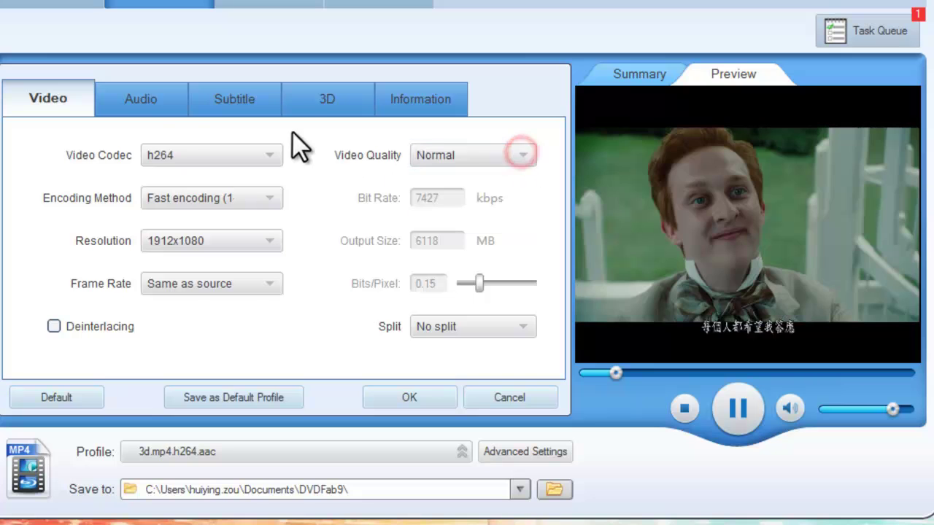
Step: Review the Audio tab, keeping 48000 Hz, 5.1 Multichannel and 448 kbps
left_click(152, 103)
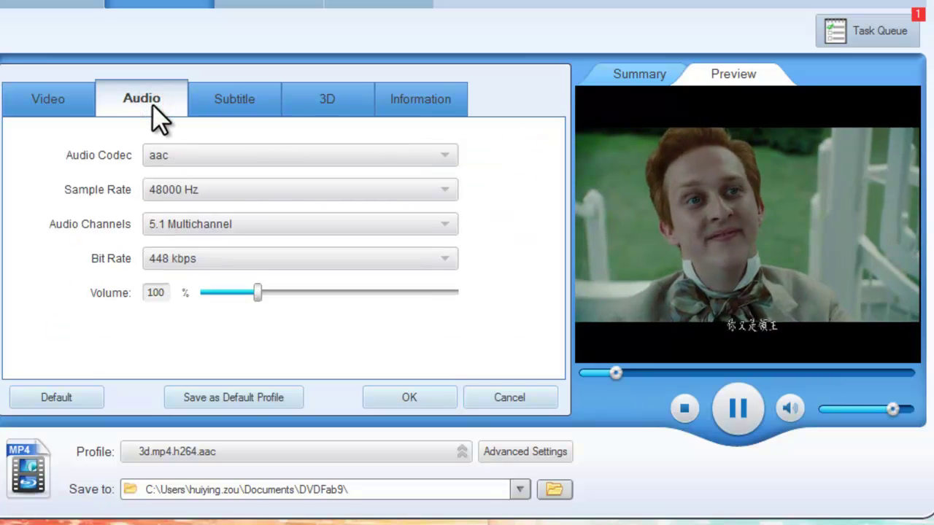
left_click(445, 188)
left_click(446, 189)
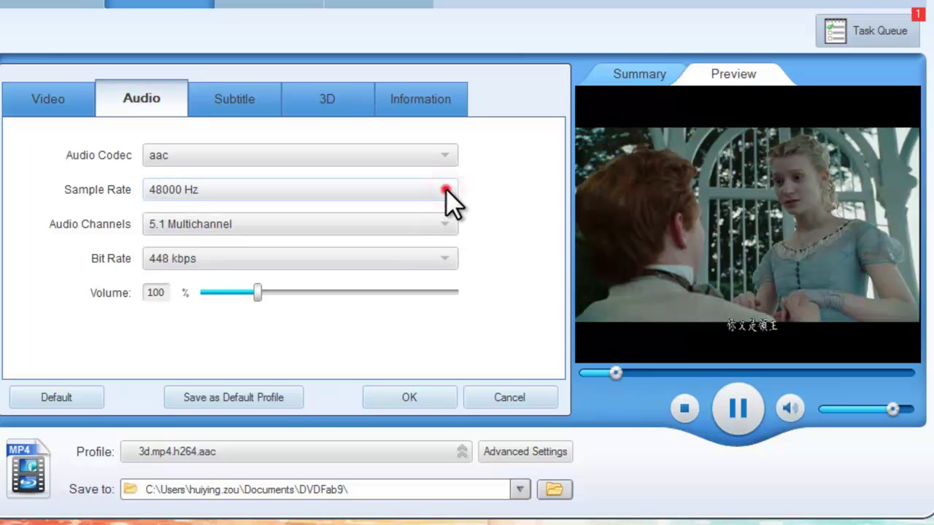
left_click(443, 221)
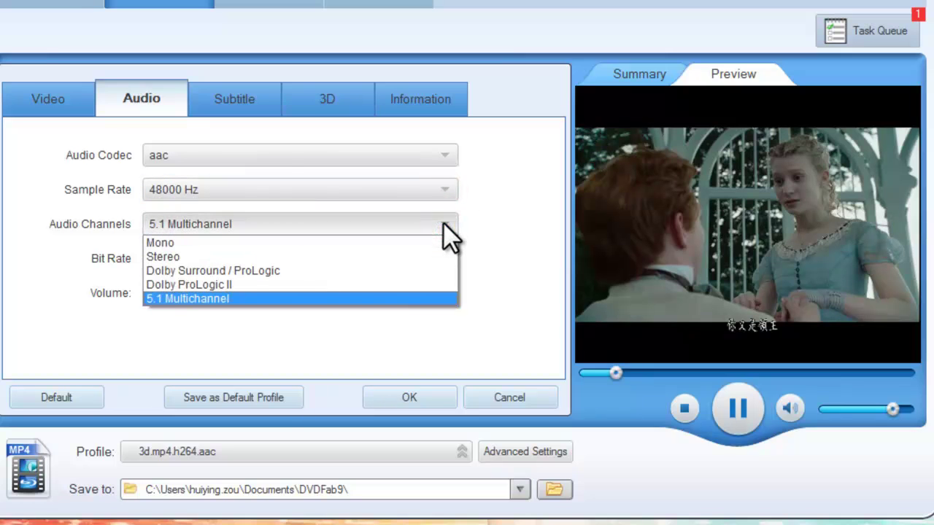
left_click(443, 223)
left_click(449, 261)
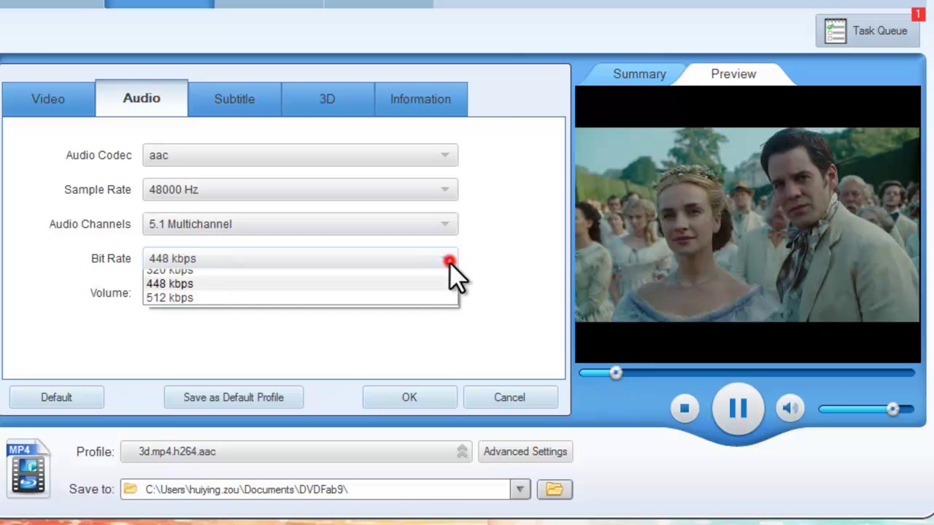
left_click(449, 262)
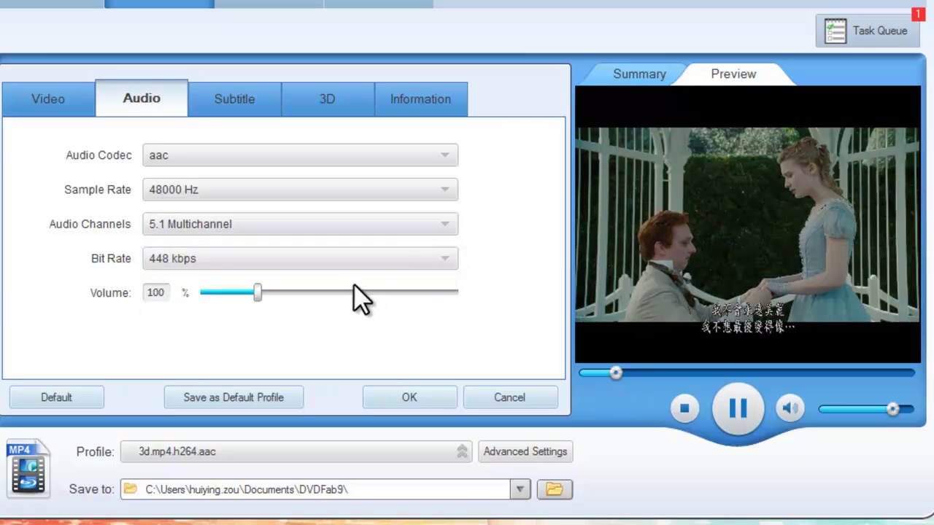
Step: On the 3D tab, choose Anaglyph and keep the Red/cyan monochrome method
left_click(326, 100)
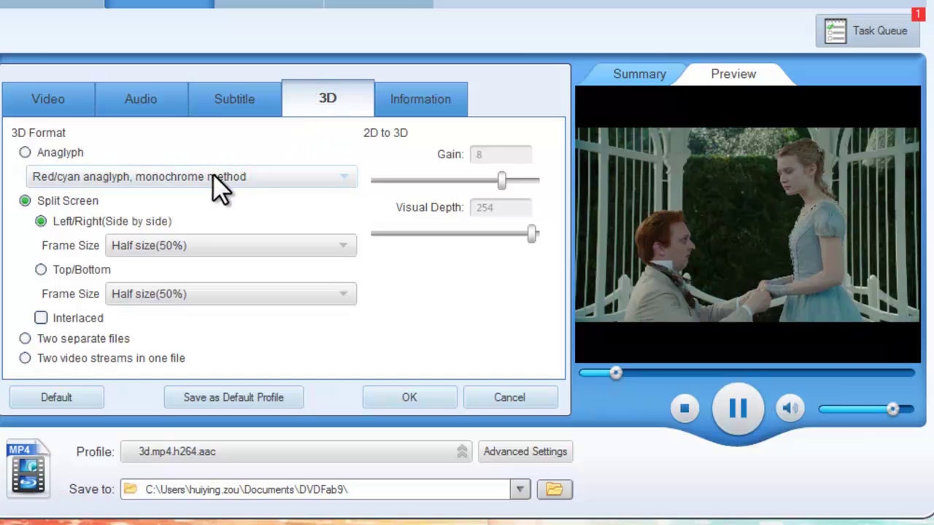
left_click(25, 152)
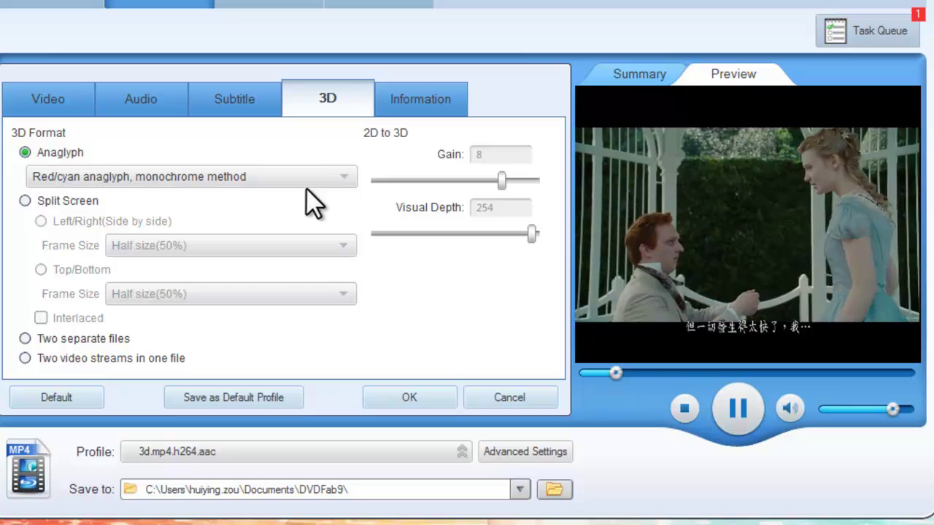
left_click(346, 178)
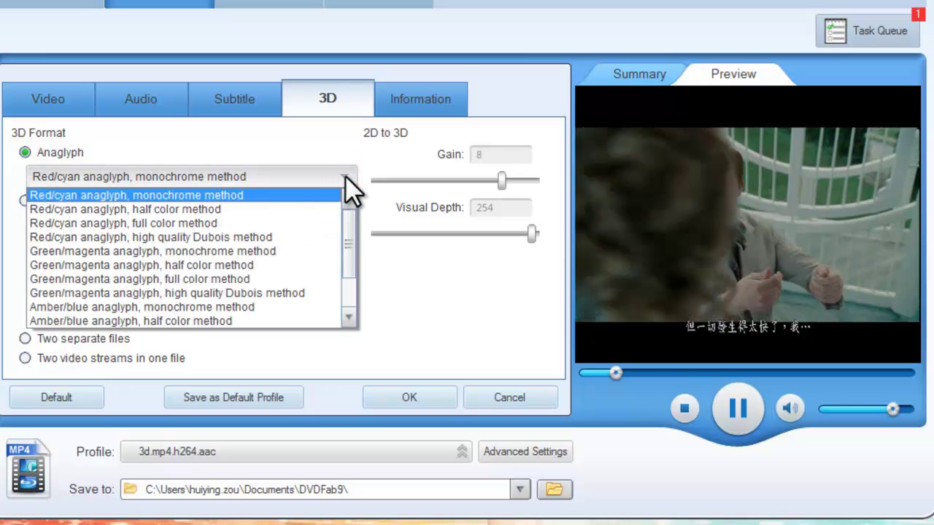
mouse_move(346, 233)
left_mouse_down()
mouse_move(348, 268)
mouse_move(345, 220)
left_mouse_up()
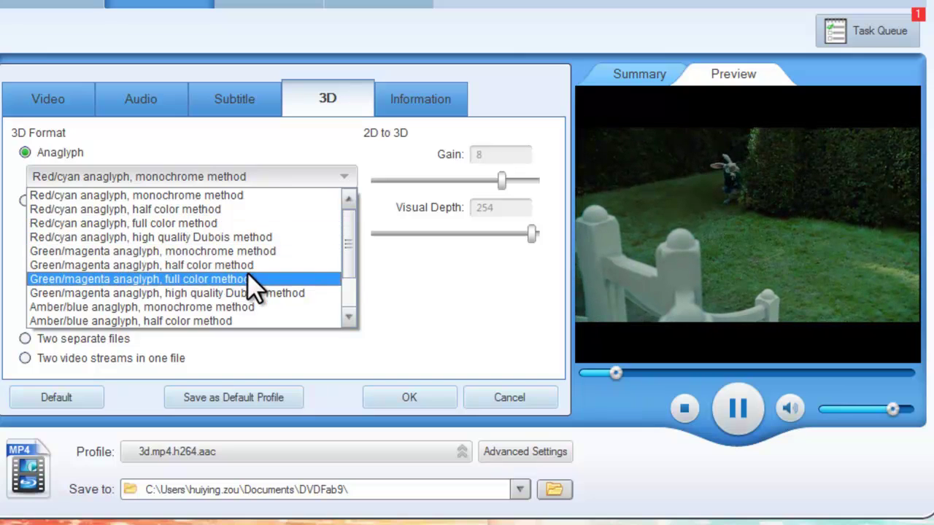
Step: Try Top/Bottom, separate files and two streams, then settle on Left/Right split screen at Half size(50%)
left_click(393, 296)
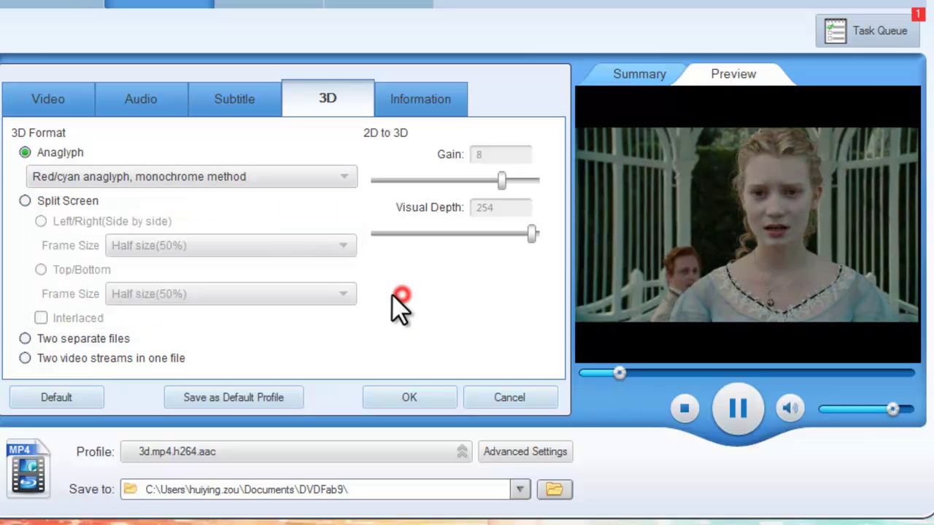
left_click(26, 201)
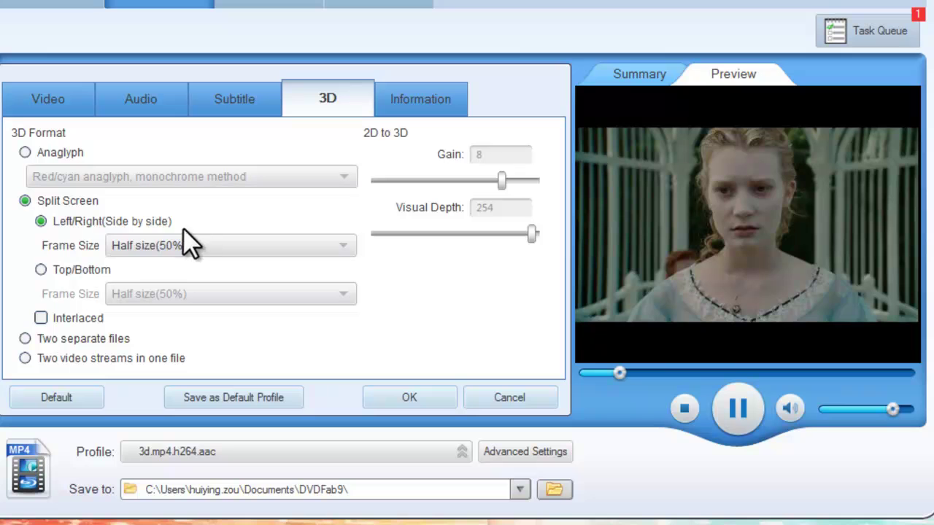
left_click(41, 270)
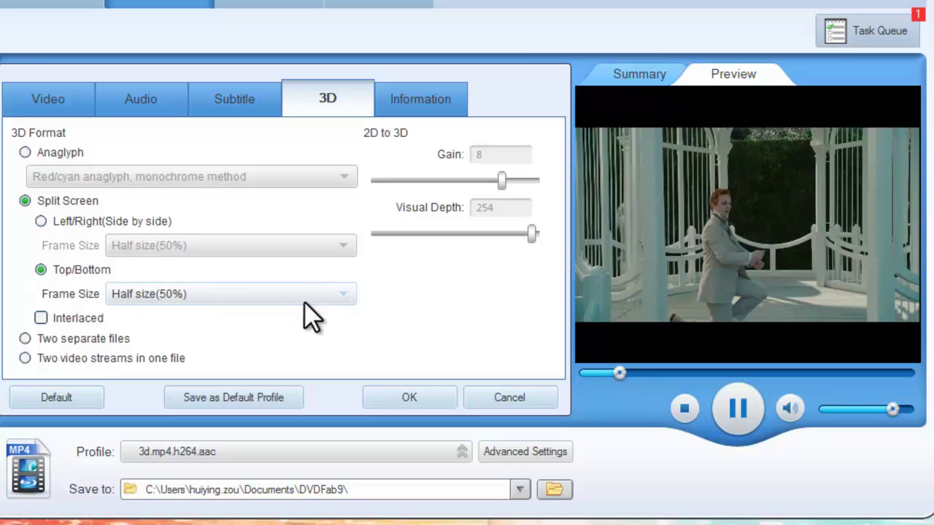
left_click(341, 292)
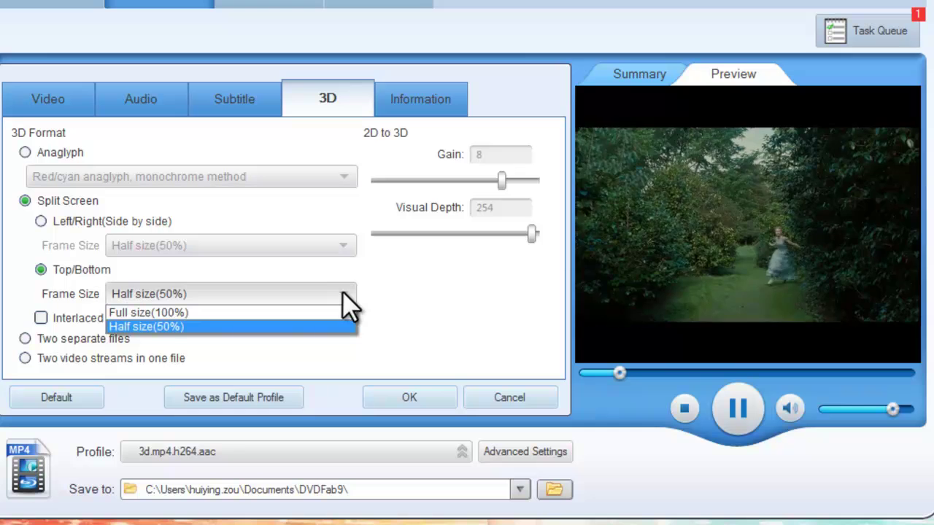
left_click(342, 293)
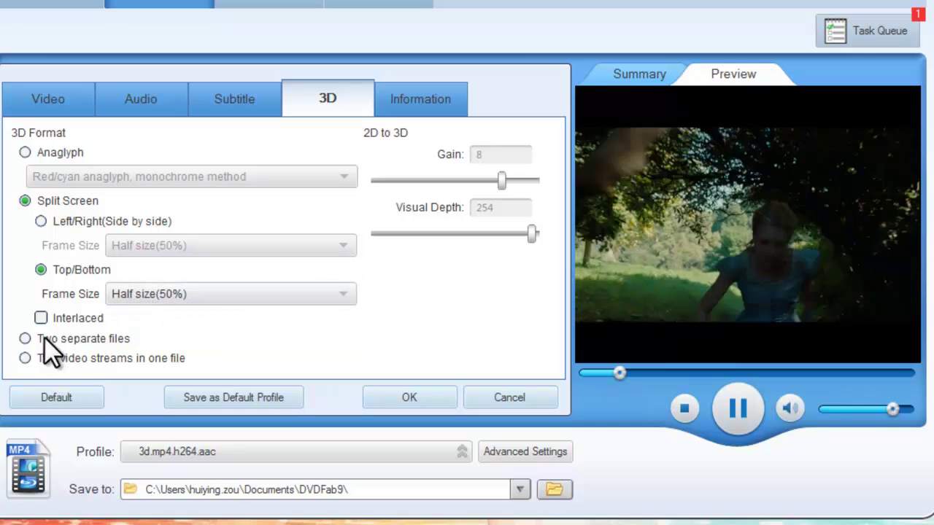
left_click(29, 339)
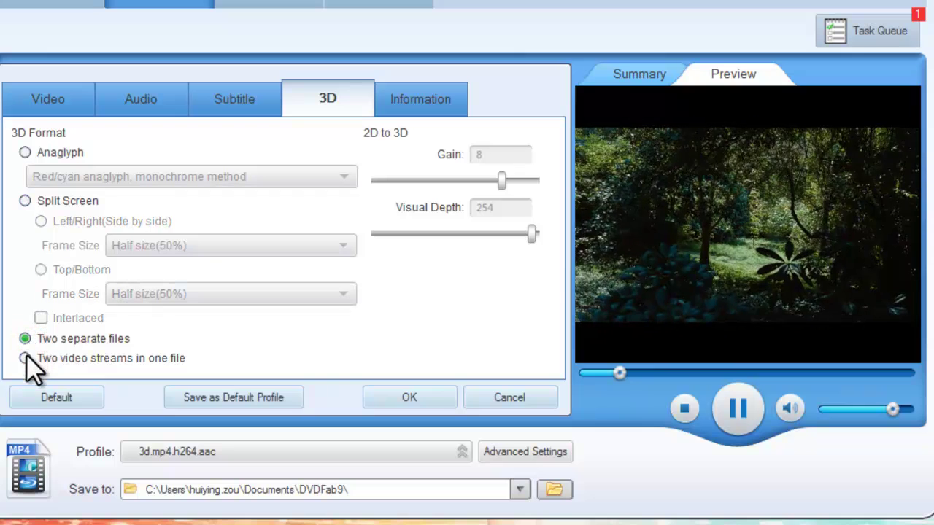
left_click(26, 358)
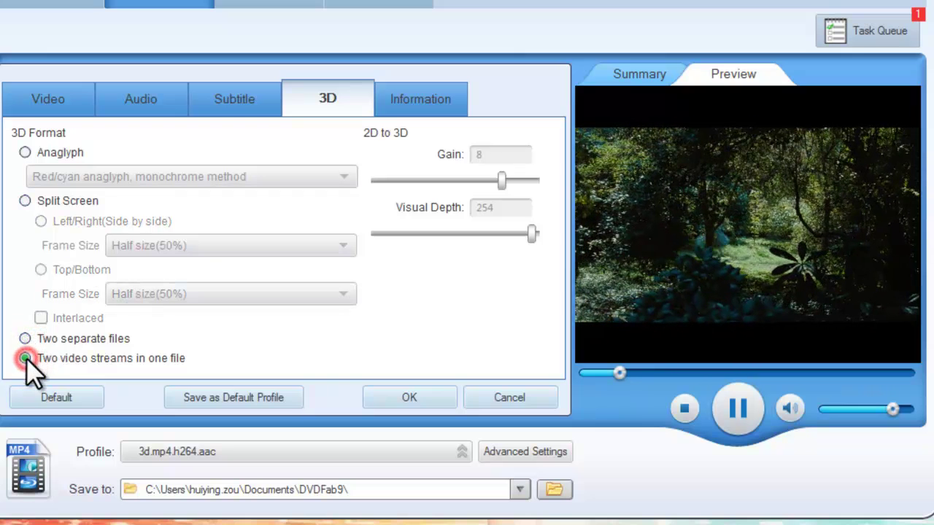
left_click(26, 201)
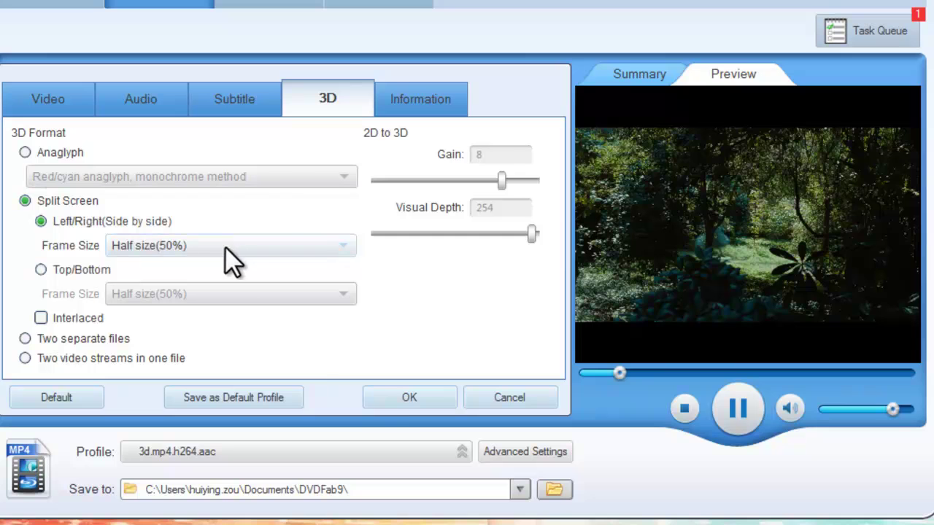
Step: Apply the 3D settings, then keep 16:9 and 1912x1080 in Resize after trying 4:3 and 1600x904
left_click(411, 399)
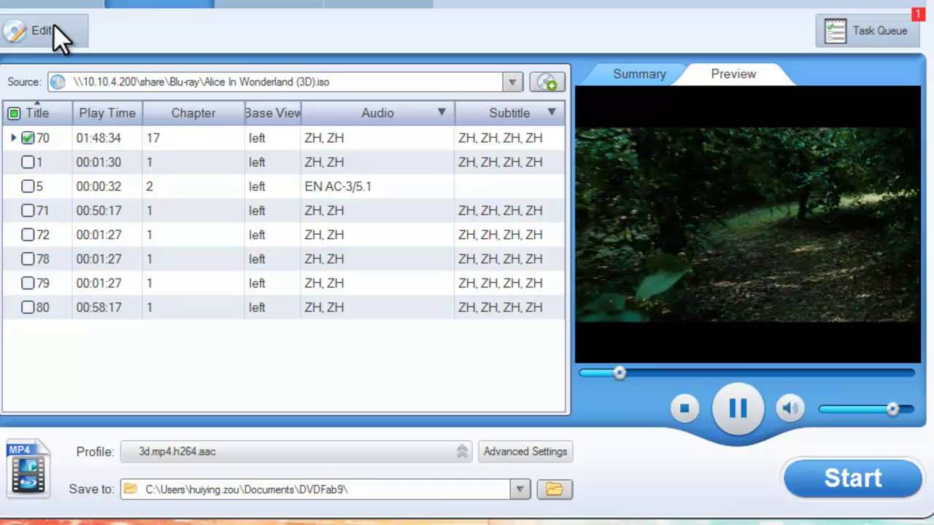
left_click(54, 26)
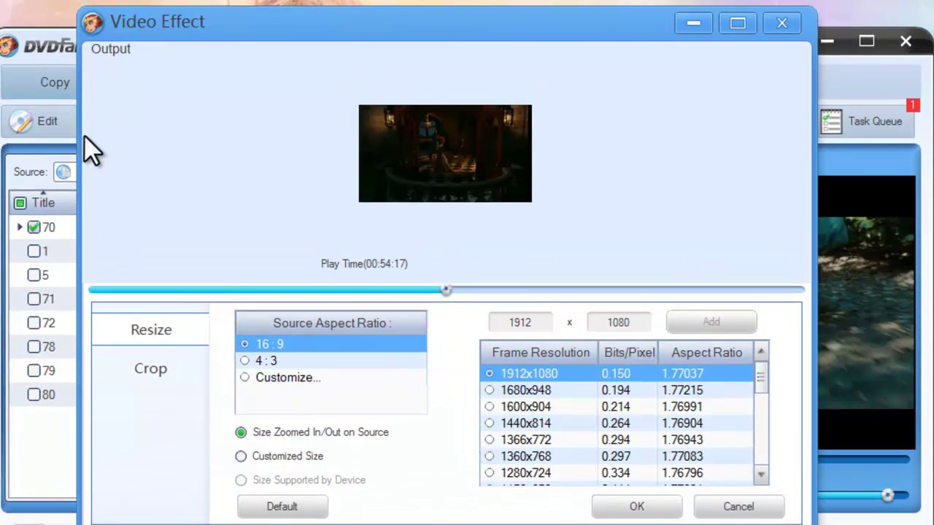
left_click(245, 362)
left_click(247, 344)
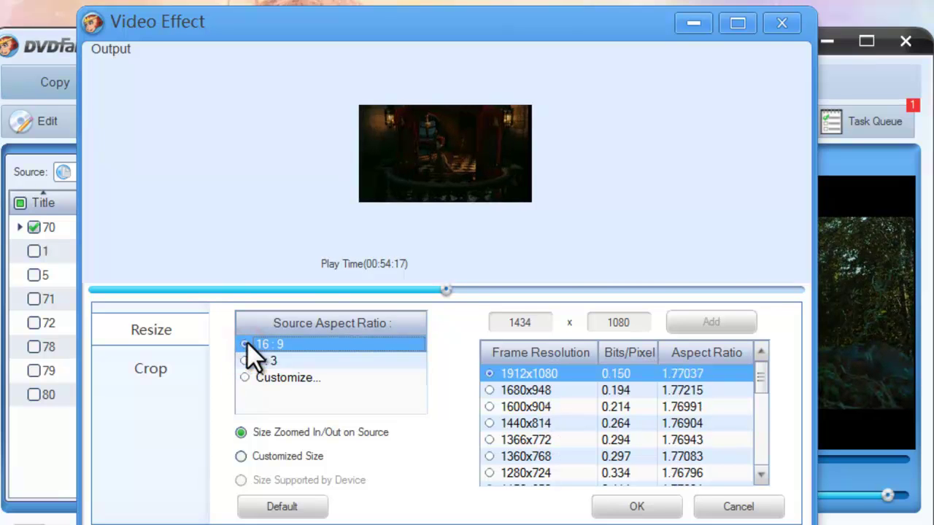
left_click(489, 406)
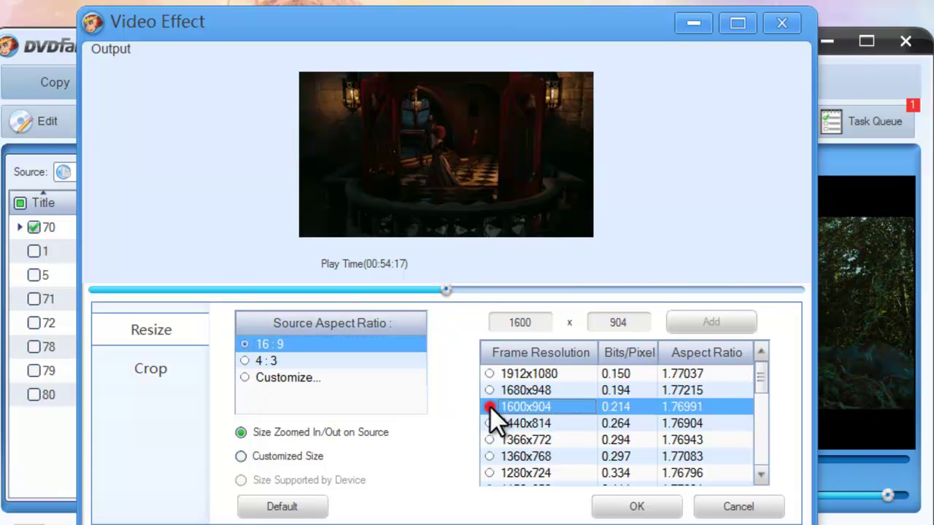
left_click(487, 373)
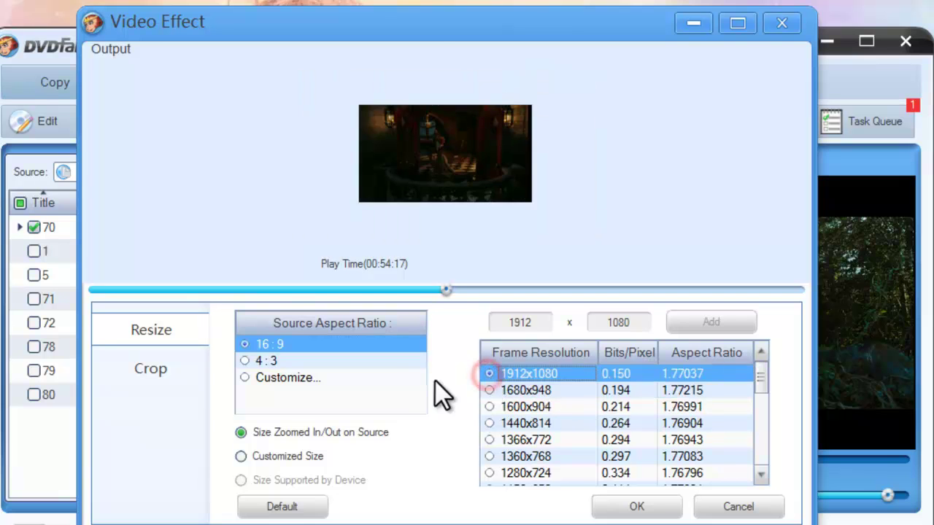
Step: Try a customized crop frame on the Crop tab, then revert cropping to Automatic
left_click(167, 374)
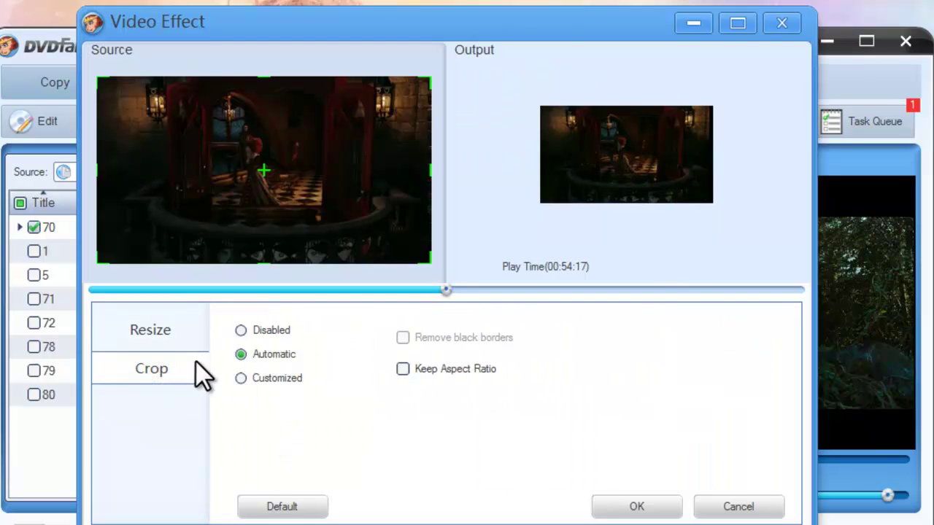
left_click(241, 378)
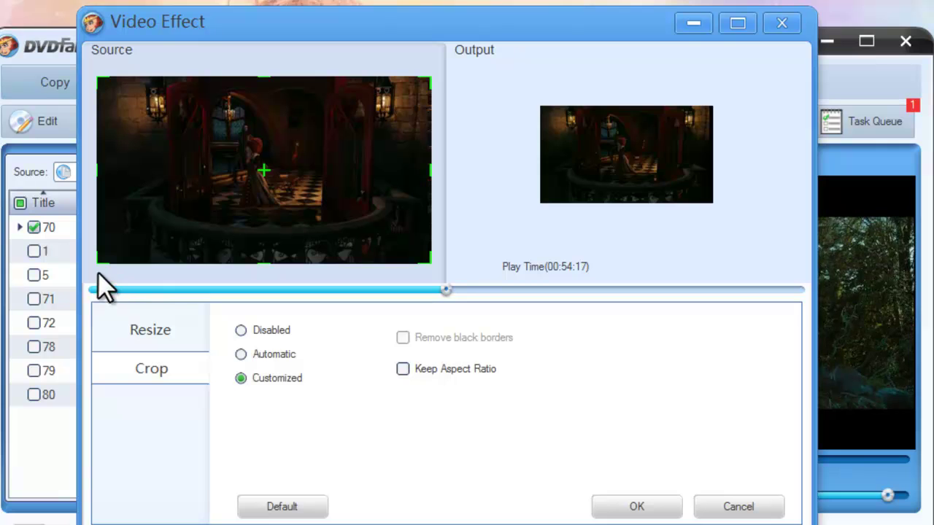
left_click_drag(100, 264, 156, 231)
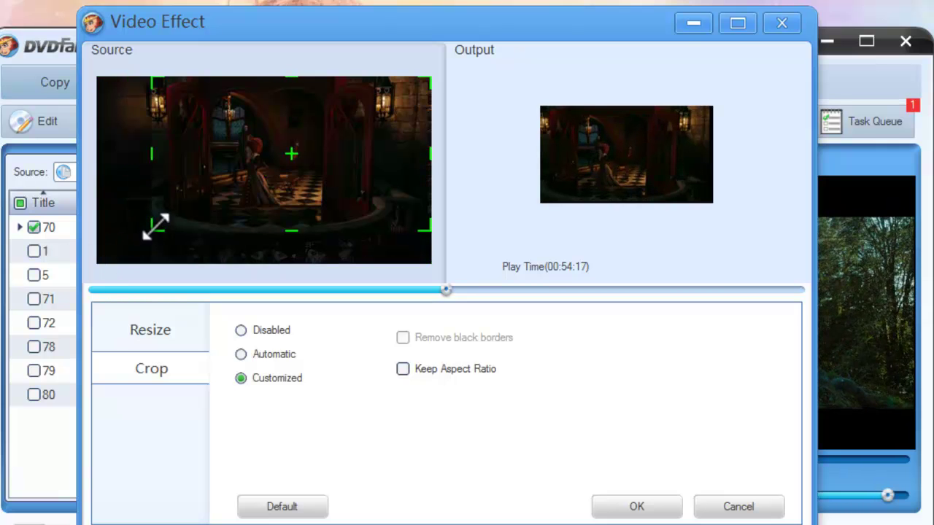
left_click_drag(255, 199, 243, 216)
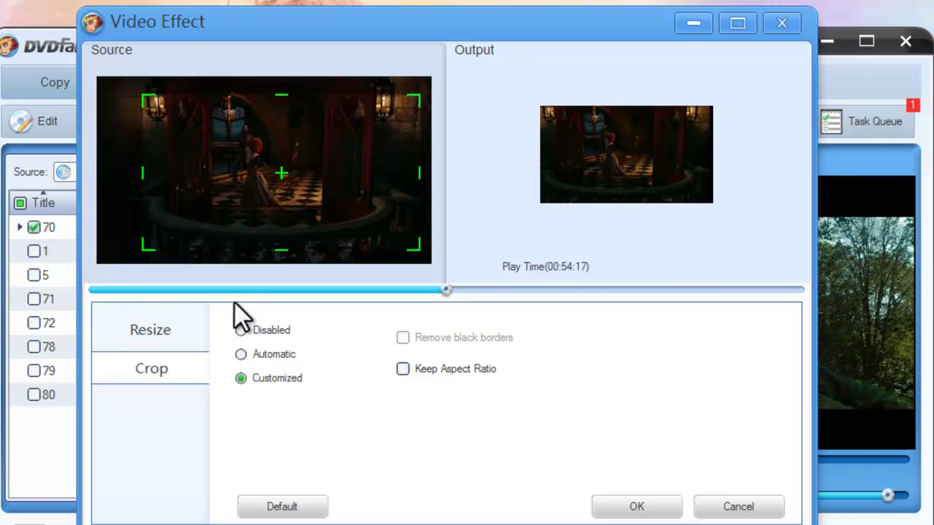
left_click(241, 355)
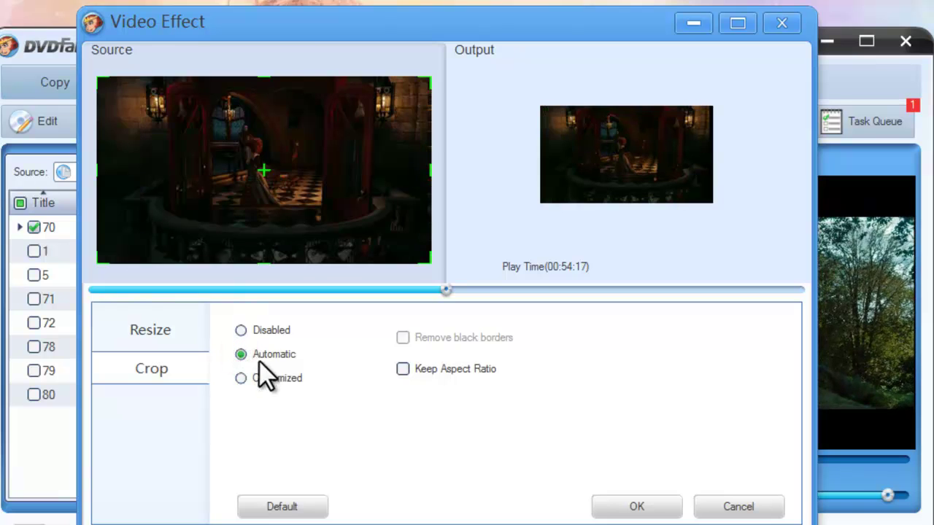
Step: Apply the Video Effect settings, start ripping, and show the conversion preview
left_click(626, 507)
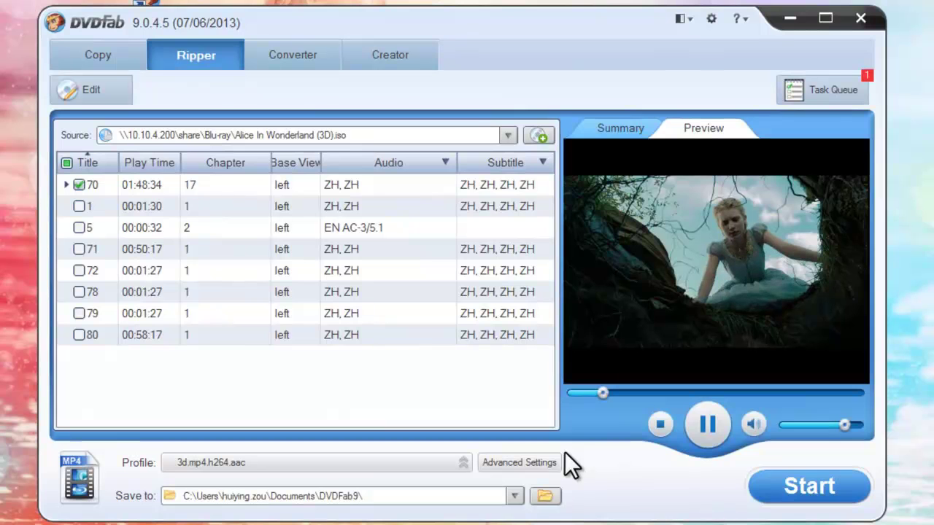
left_click(813, 493)
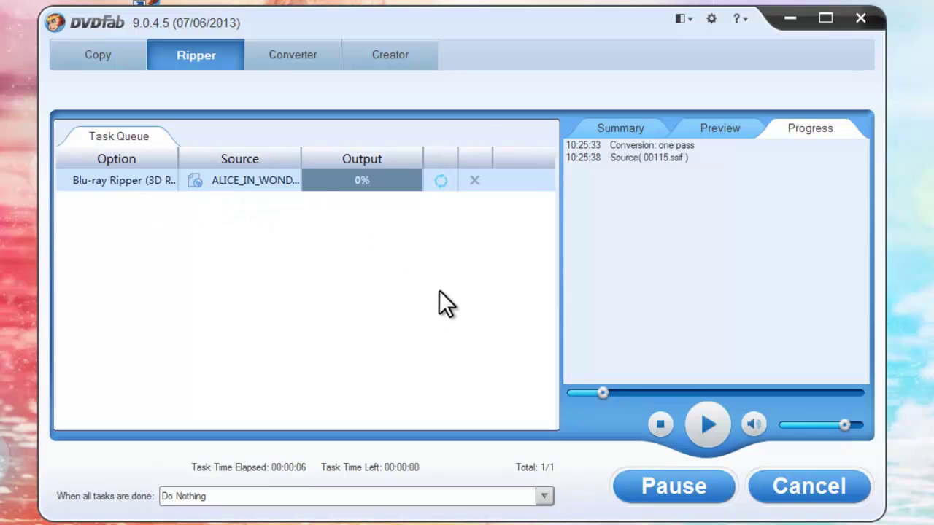
left_click(719, 126)
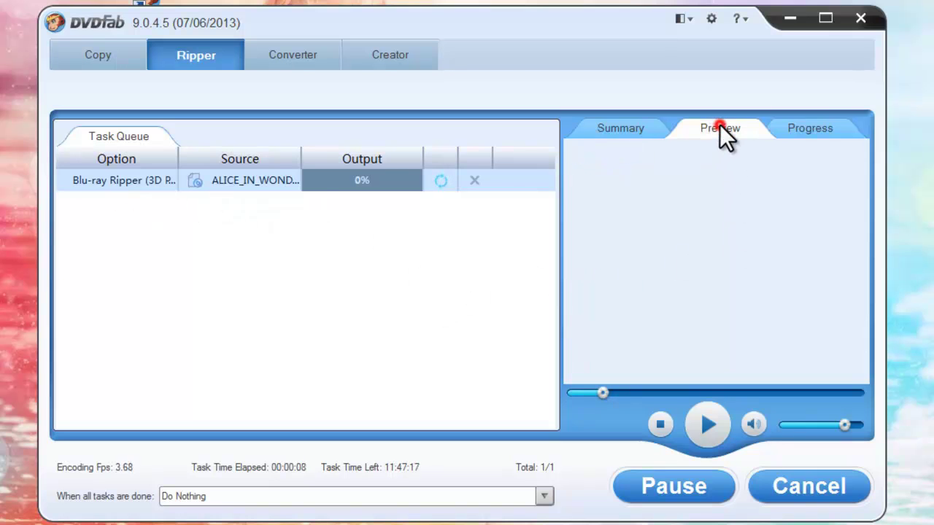